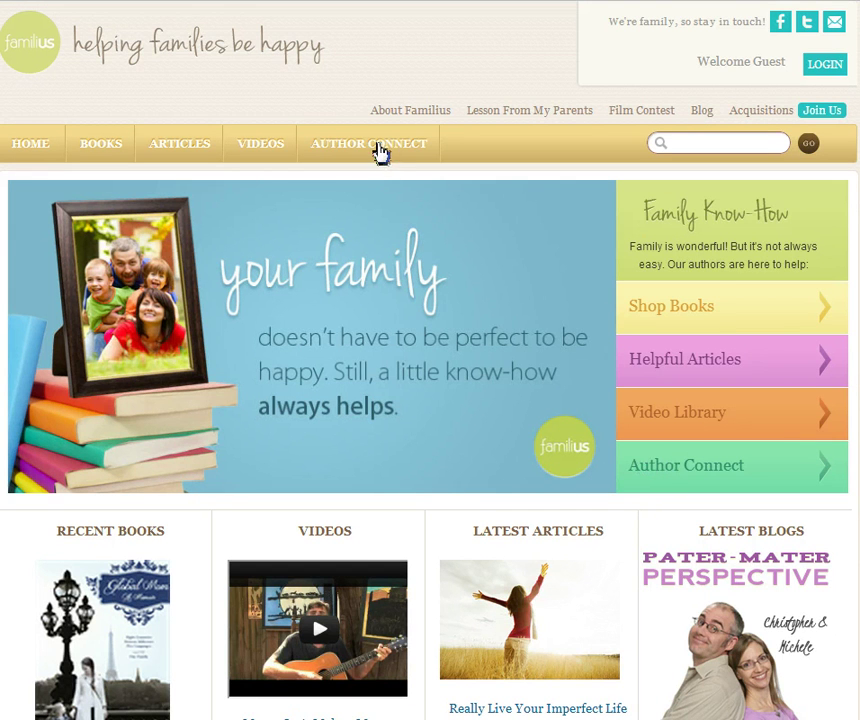
- Open the Author Connect panel from the Family Know-How box on the Familius home page
{"action": "left_click", "coordinate": [669, 476]}
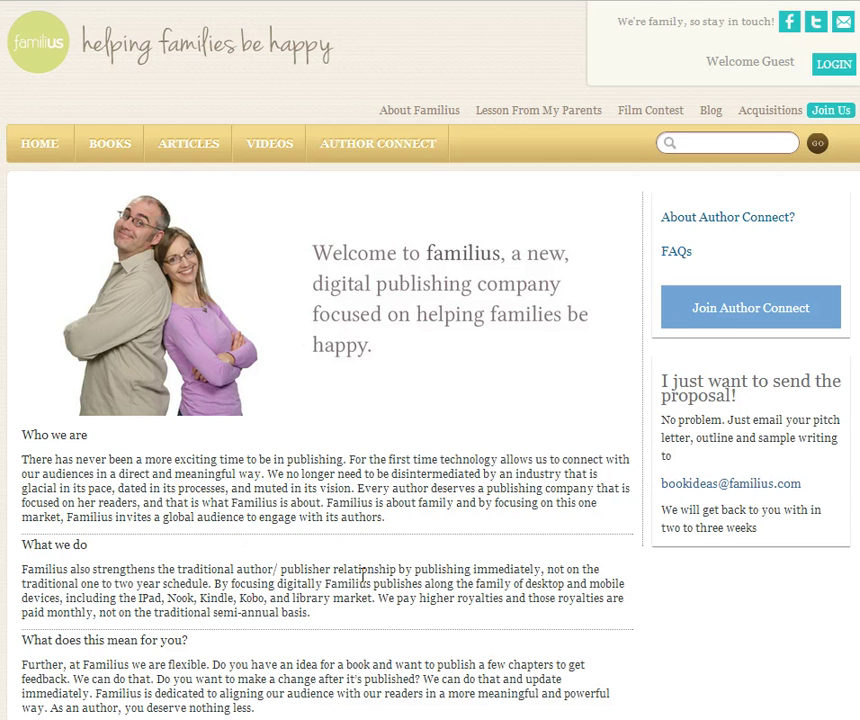
- Join Author Connect and select the autofilled address in the Email field
{"action": "left_click", "coordinate": [705, 314]}
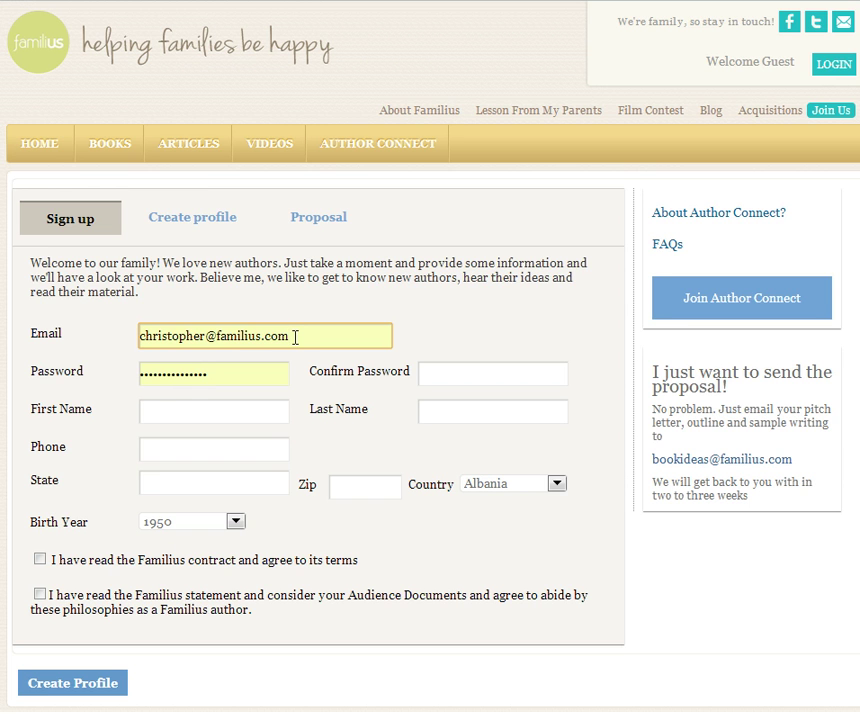
{"action": "left_click_drag", "start_coordinate": [293, 336], "coordinate": [139, 343]}
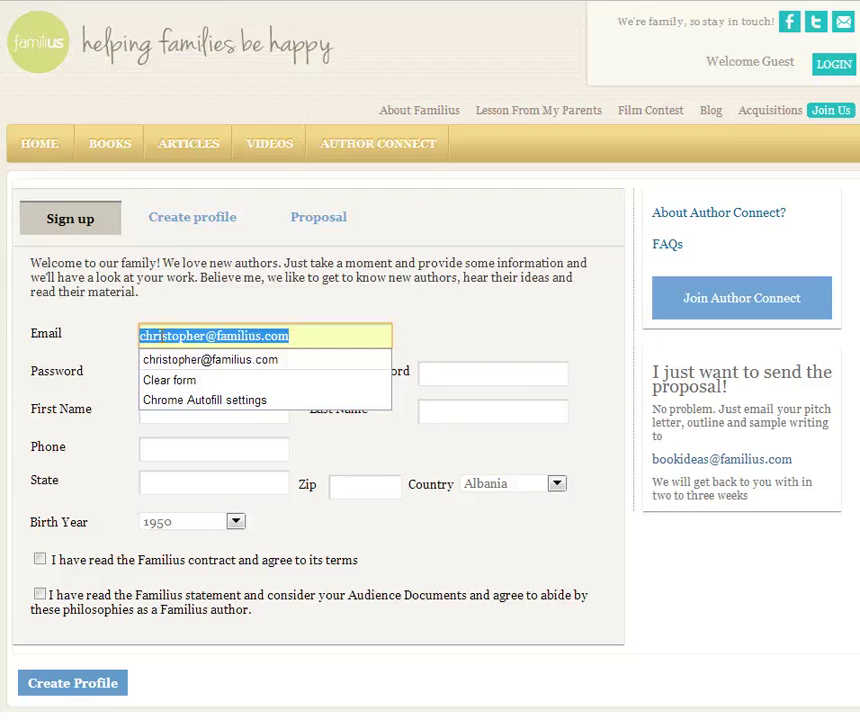
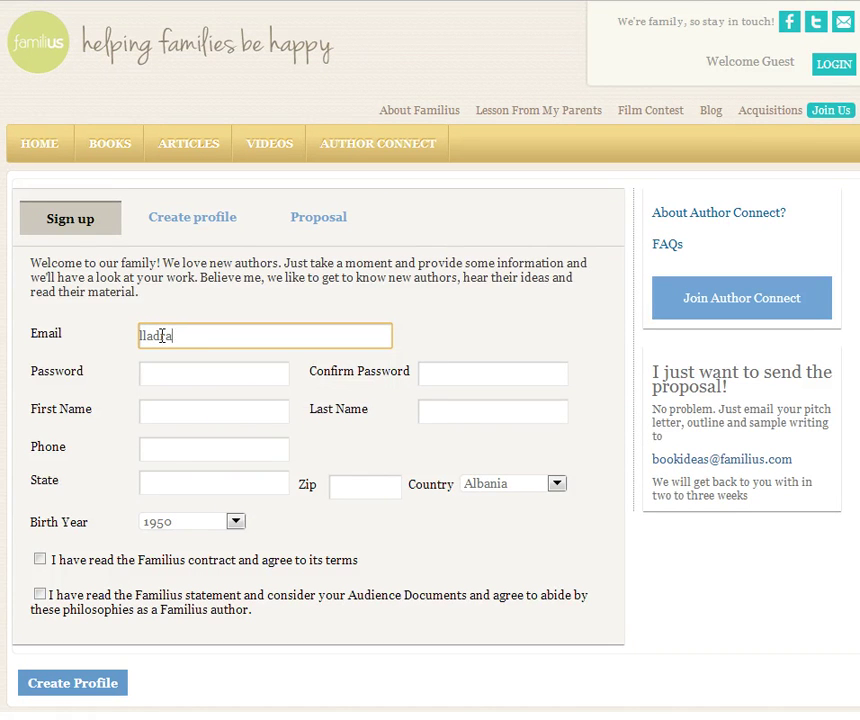
- Replace the prefilled email with the author's own e-mail address, correcting typos
{"action": "key", "text": "BackSpace"}
{"action": "key", "text": "BackSpace"}
{"action": "key", "text": "BackSpace"}
{"action": "key", "text": "BackSpace"}
{"action": "key", "text": "BackSpace"}
{"action": "key", "text": "BackSpace"}
{"action": "key", "text": "BackSpace"}
{"action": "key", "text": "BackSpace"}
{"action": "key", "text": "BackSpace"}
{"action": "key", "text": "BackSpace"}
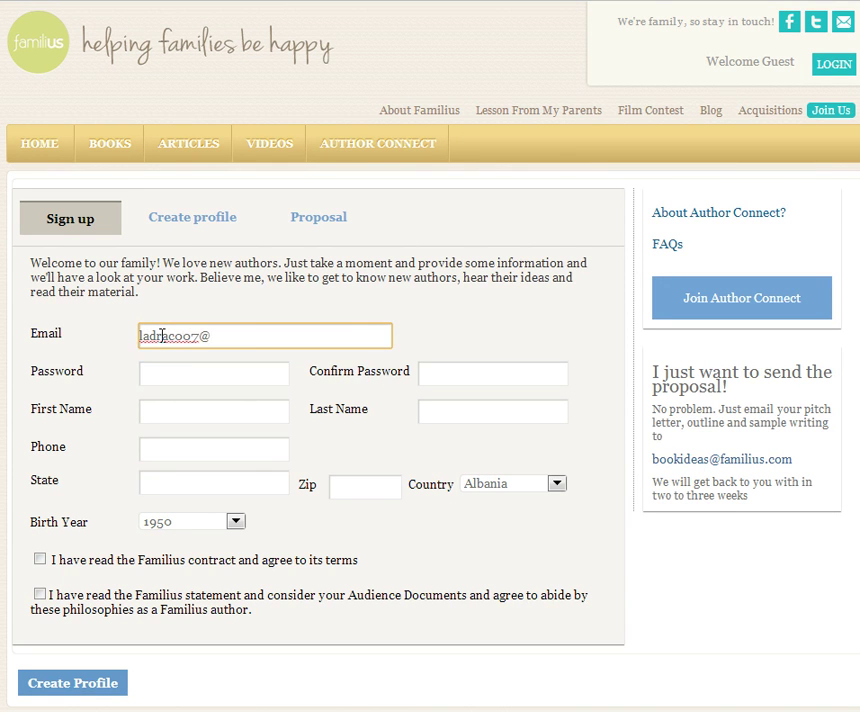
- Enter the account password and its confirmation in the Password fields
{"action": "key", "text": "Tab"}
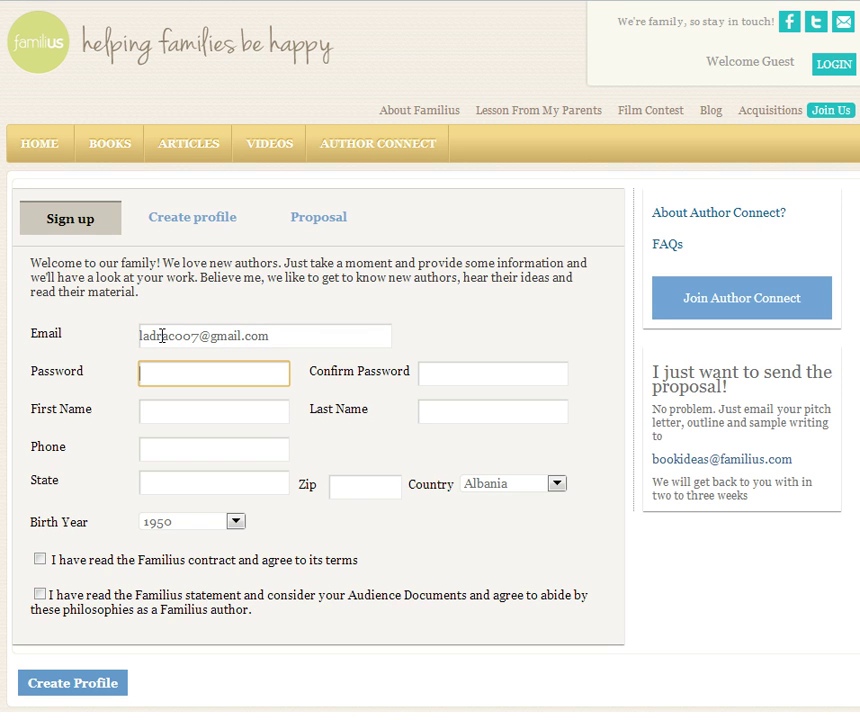
{"action": "type", "text": "*******"}
{"action": "key", "text": "Tab"}
{"action": "type", "text": "******"}
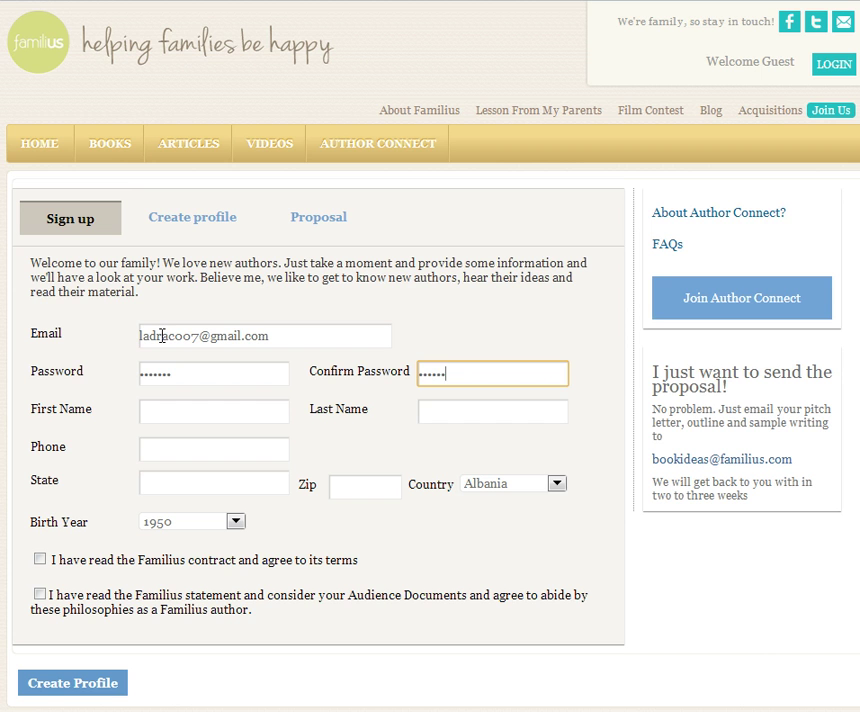
{"action": "key", "text": "BackSpace"}
{"action": "key", "text": "BackSpace"}
{"action": "key", "text": "BackSpace"}
{"action": "key", "text": "BackSpace"}
{"action": "key", "text": "BackSpace"}
{"action": "key", "text": "BackSpace"}
{"action": "type", "text": "******"}
- Fill in the author's first and last name, fixing a last-name typo
{"action": "key", "text": "Tab"}
{"action": "key", "text": "Tab"}
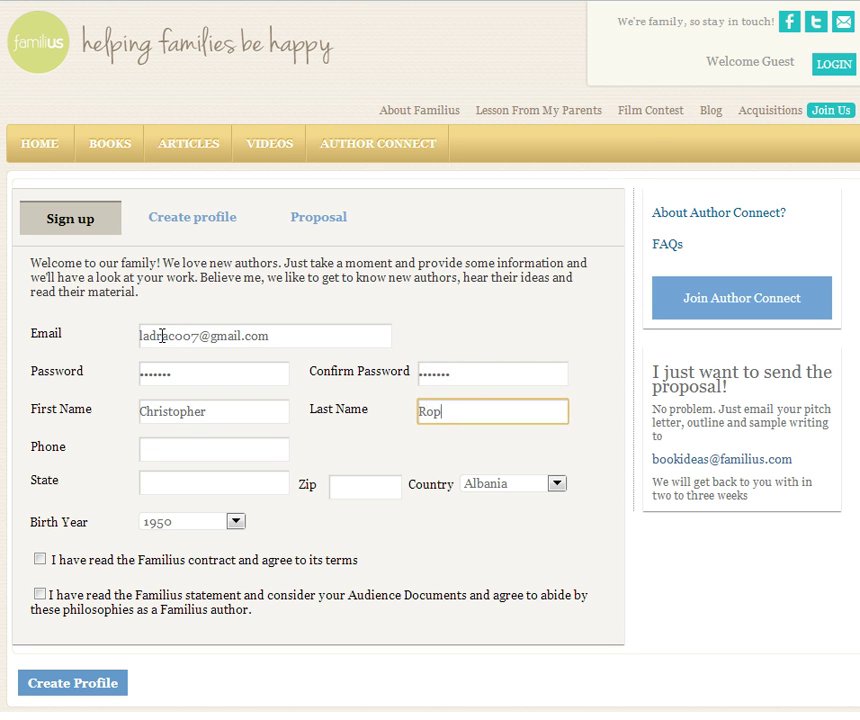
- Enter the author's phone number, state and zip code
{"action": "key", "text": "Tab"}
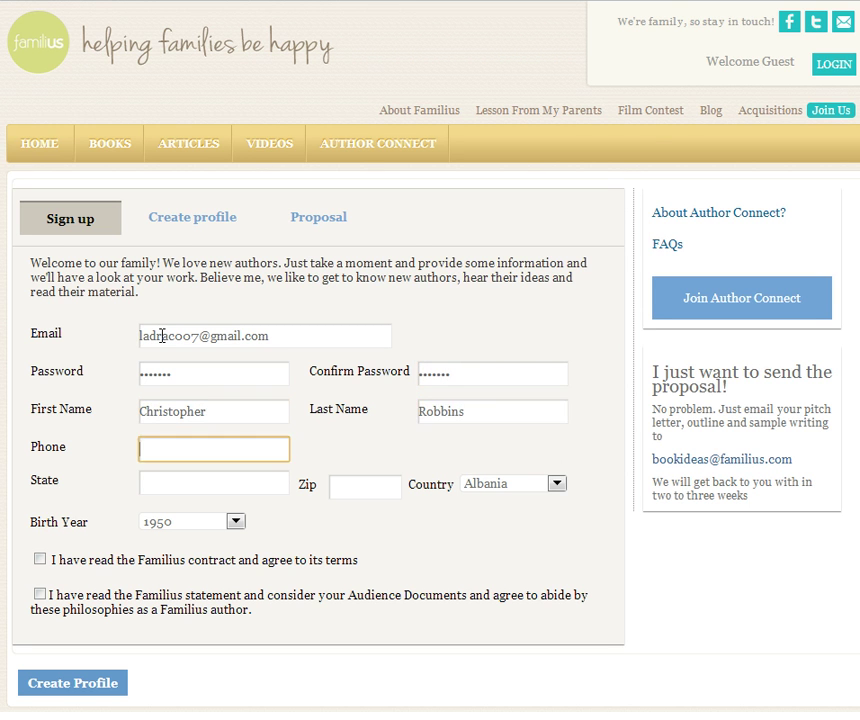
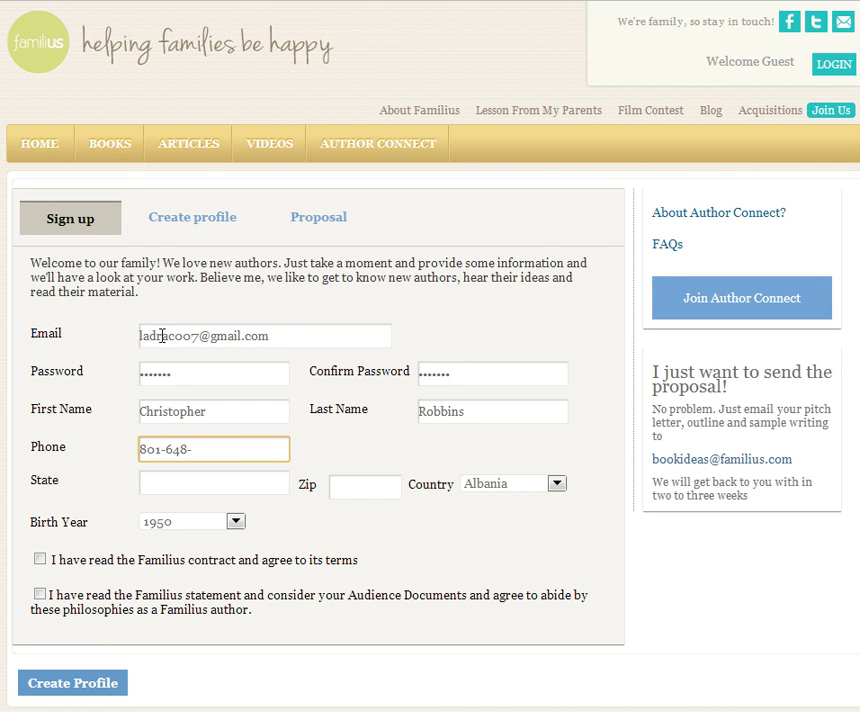
{"action": "key", "text": "Tab"}
{"action": "type", "text": "Utah"}
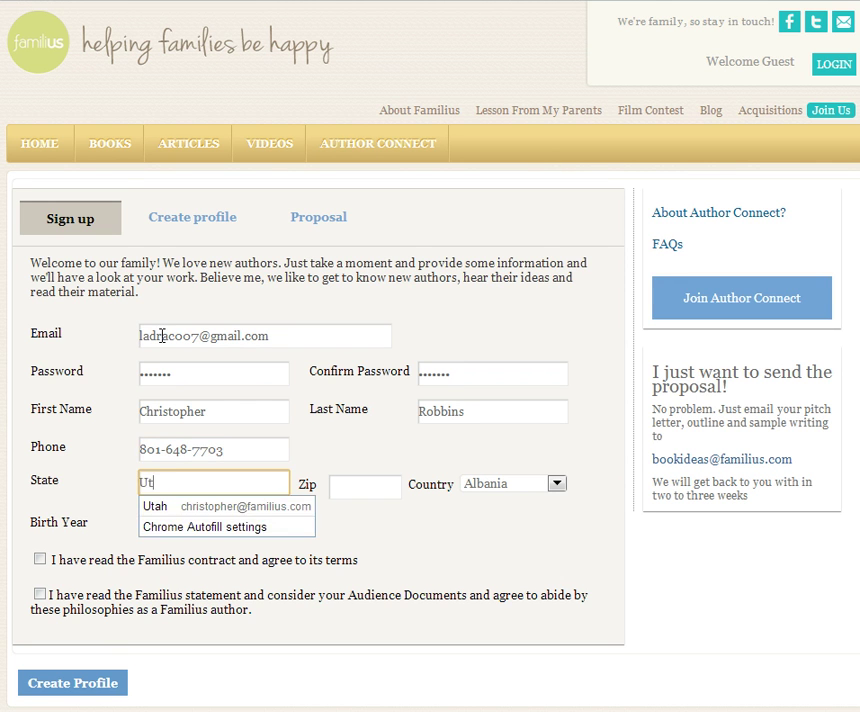
{"action": "key", "text": "Tab"}
{"action": "type", "text": "84317"}
{"action": "key", "text": "Tab"}
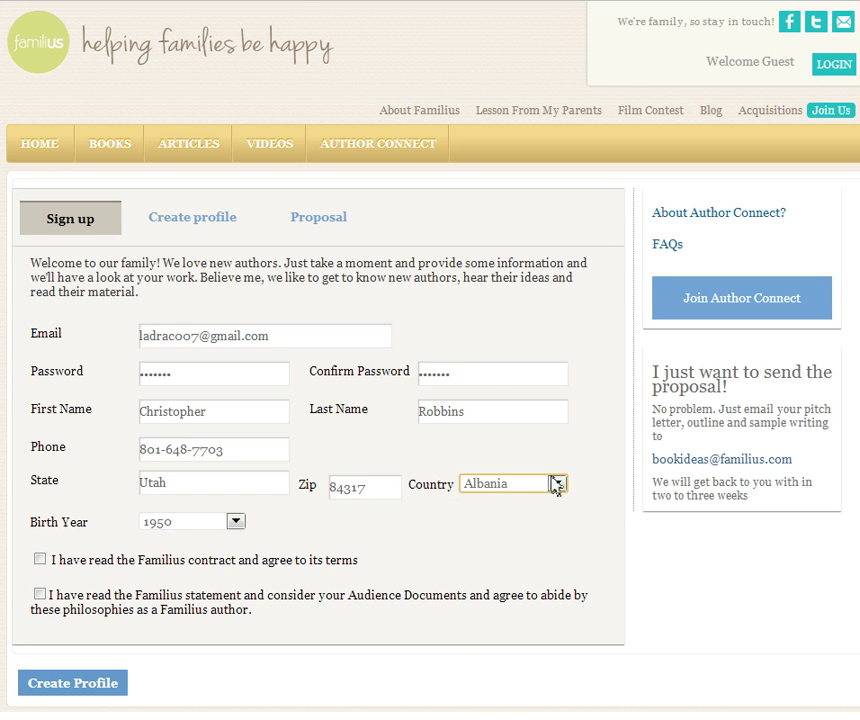
- Choose United States and birth year 1967, then accept the contract terms and philosophies statement
{"action": "left_click", "coordinate": [556, 484]}
{"action": "left_click_drag", "start_coordinate": [735, 534], "coordinate": [735, 719]}
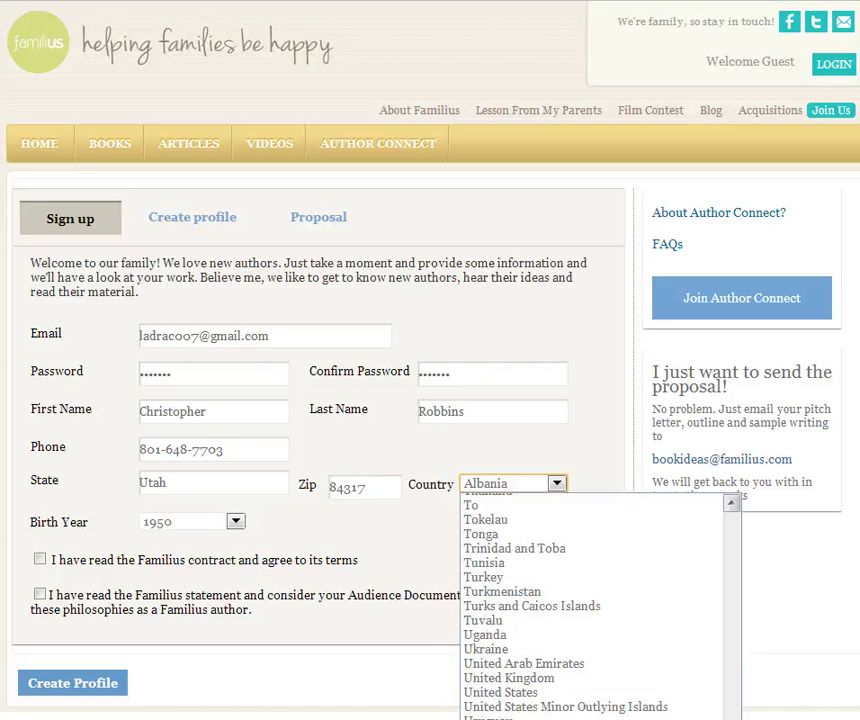
{"action": "left_click", "coordinate": [648, 700]}
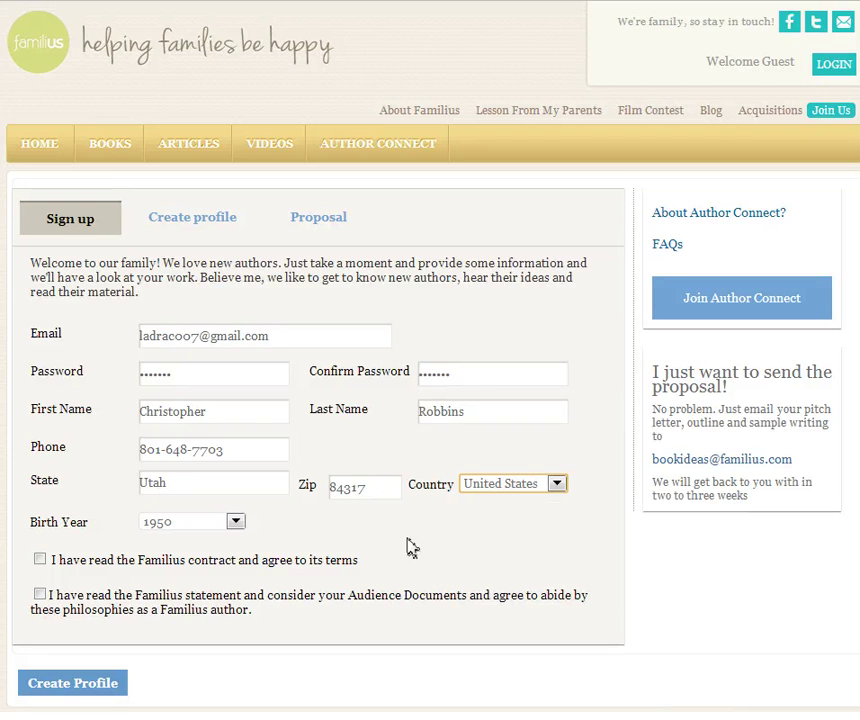
{"action": "left_click", "coordinate": [231, 526]}
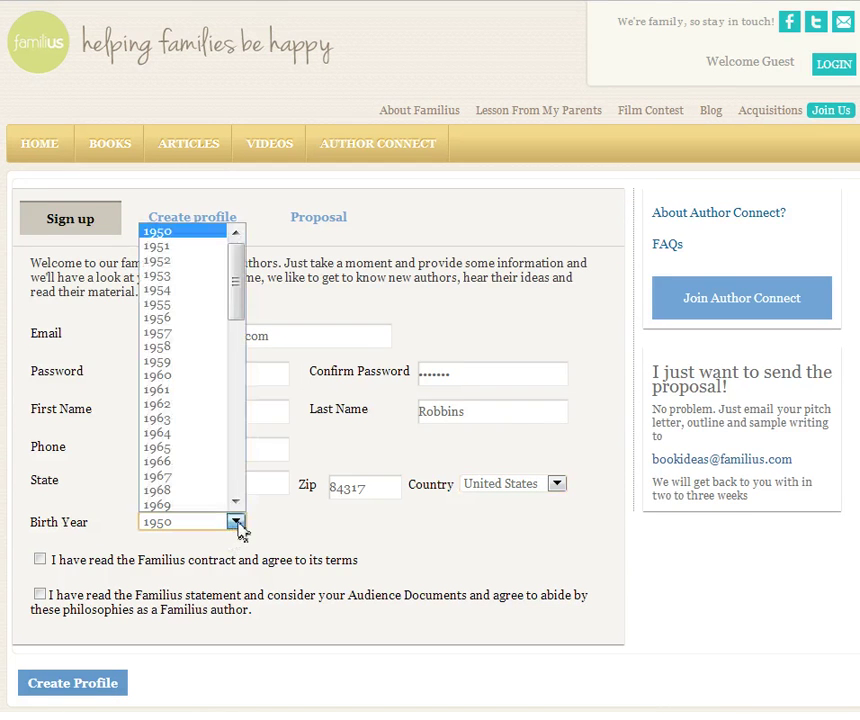
{"action": "left_click", "coordinate": [183, 478]}
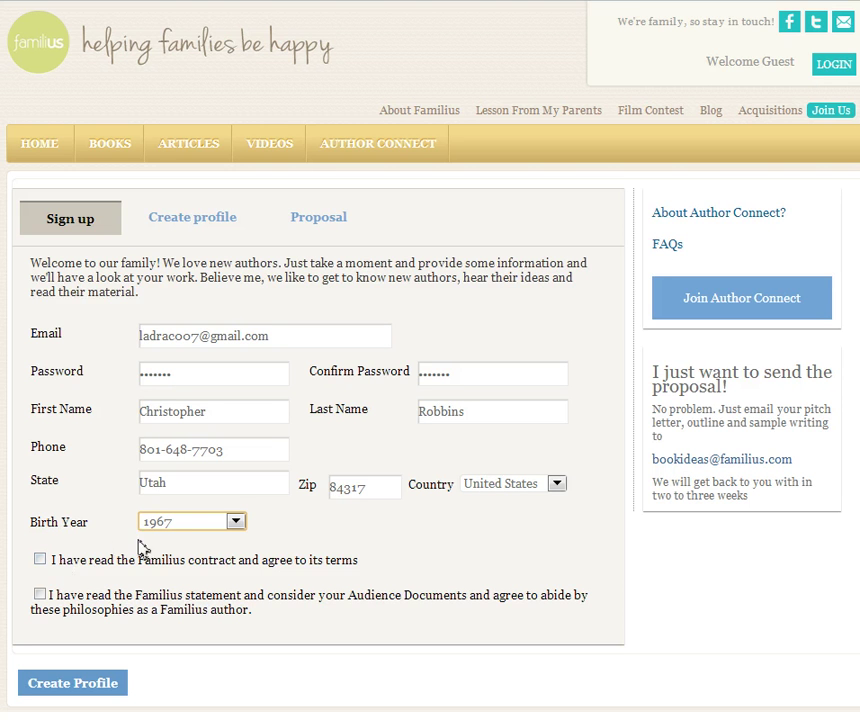
{"action": "left_click", "coordinate": [40, 561]}
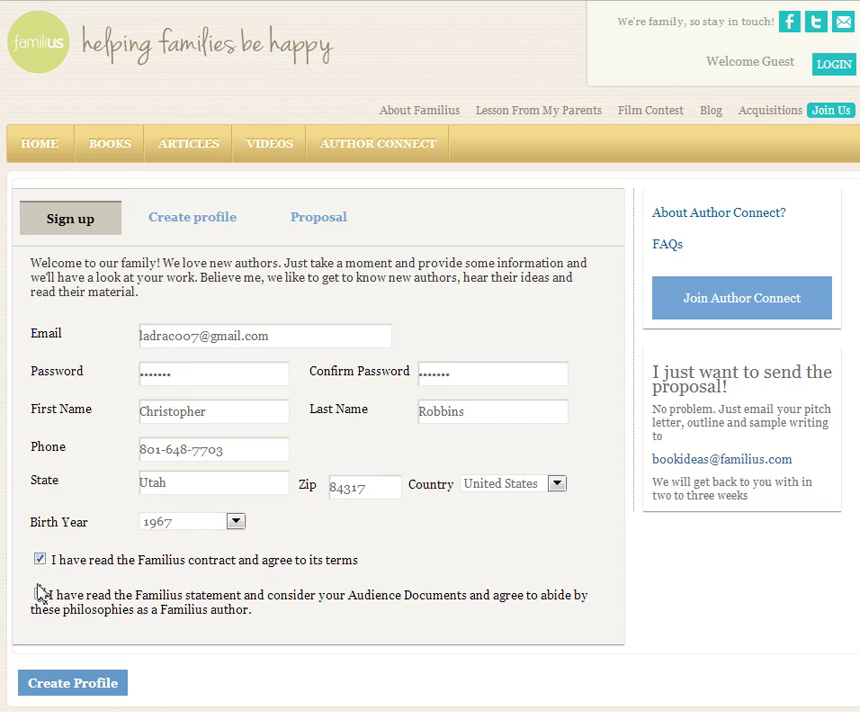
{"action": "left_click", "coordinate": [40, 596]}
- Submit the sign-up with Create Profile to reach the new author's Create profile page
{"action": "left_click", "coordinate": [97, 690]}
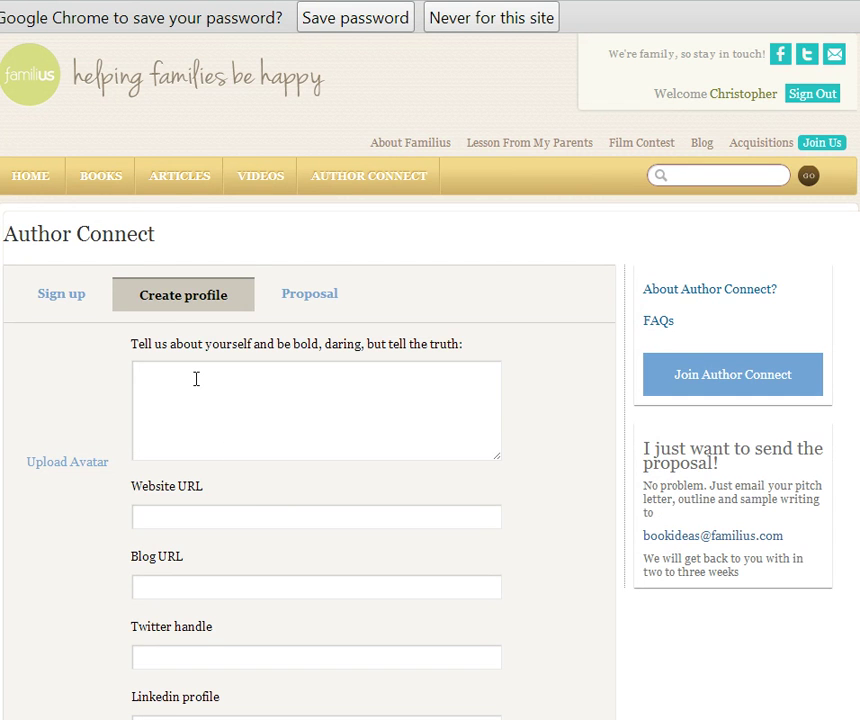
{"action": "scroll", "coordinate": [196, 378], "scroll_direction": "down", "scroll_amount": 3}
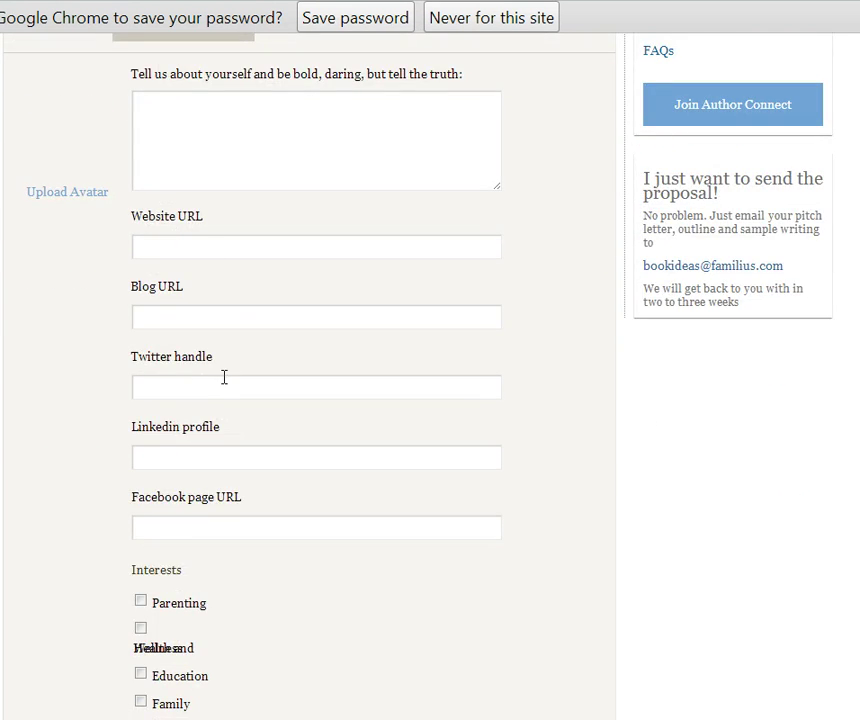
{"action": "scroll", "coordinate": [224, 376], "scroll_direction": "down", "scroll_amount": 1}
{"action": "scroll", "coordinate": [224, 378], "scroll_direction": "down", "scroll_amount": 1}
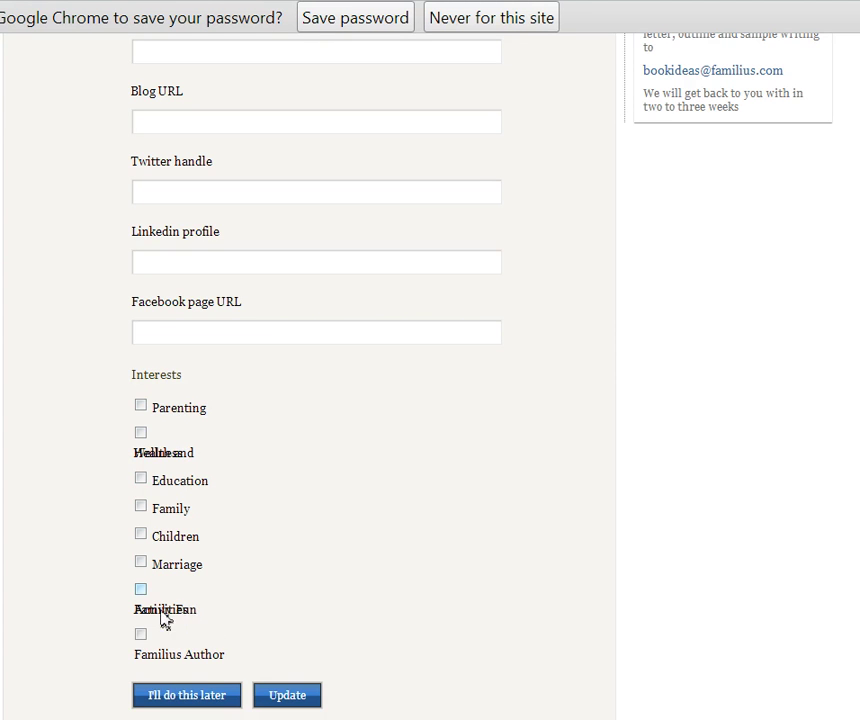
{"action": "scroll", "coordinate": [250, 593], "scroll_direction": "up", "scroll_amount": 5}
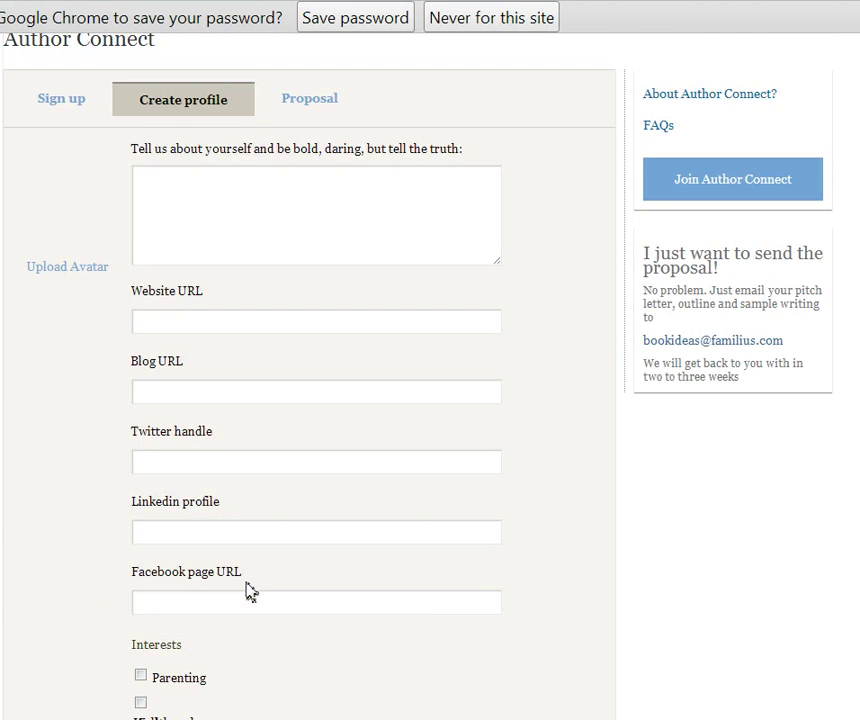
{"action": "scroll", "coordinate": [232, 576], "scroll_direction": "down", "scroll_amount": 2}
{"action": "scroll", "coordinate": [234, 588], "scroll_direction": "down", "scroll_amount": 1}
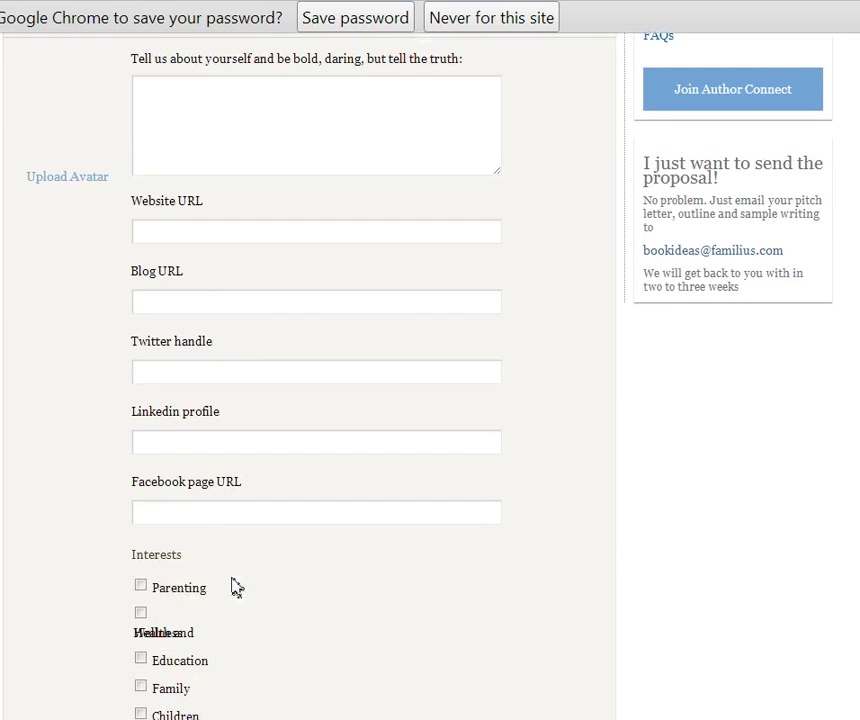
{"action": "scroll", "coordinate": [236, 589], "scroll_direction": "up", "scroll_amount": 3}
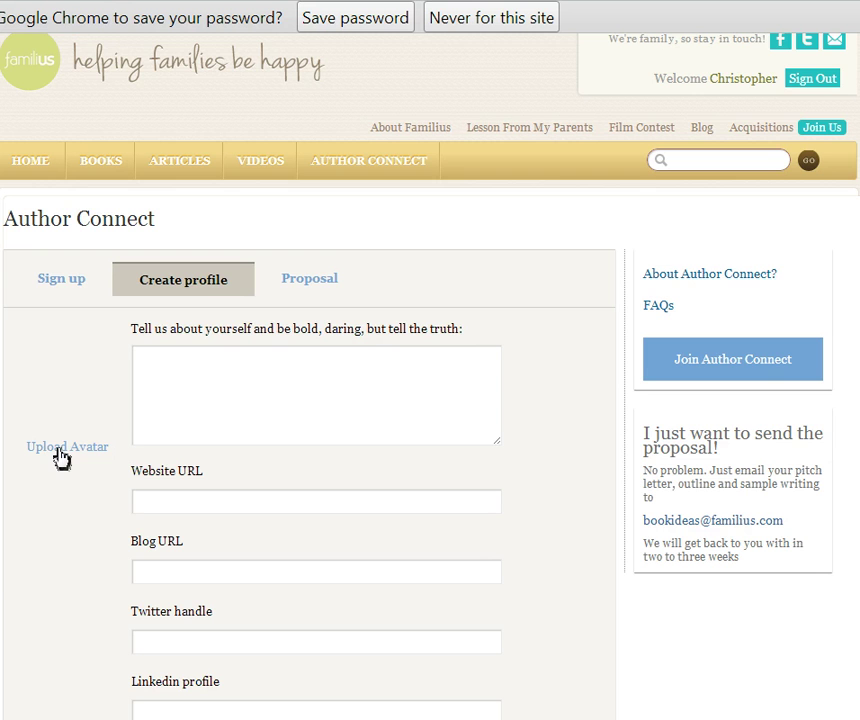
{"action": "scroll", "coordinate": [73, 474], "scroll_direction": "down", "scroll_amount": 5}
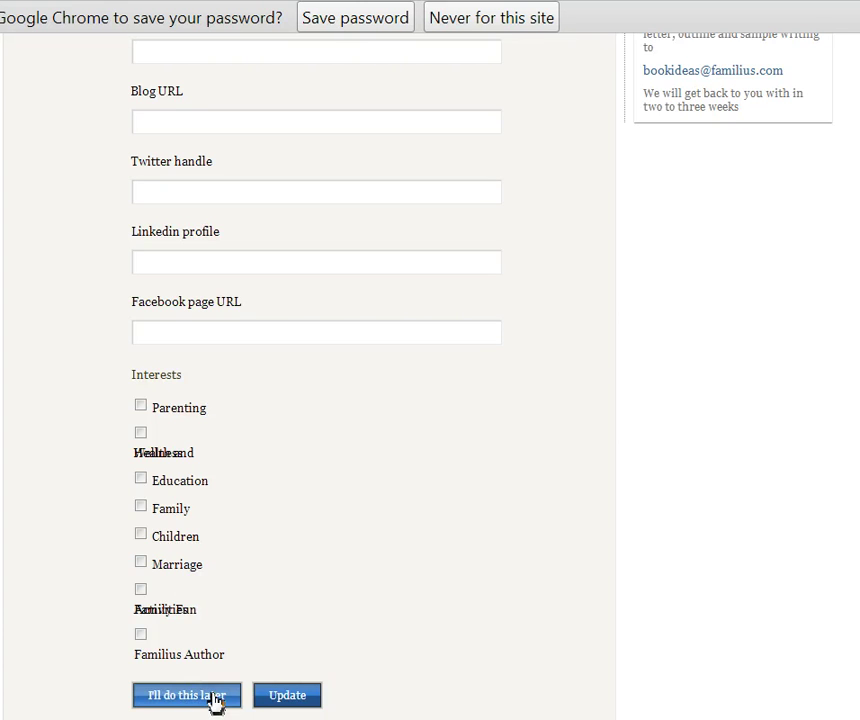
{"action": "scroll", "coordinate": [236, 640], "scroll_direction": "up", "scroll_amount": 3}
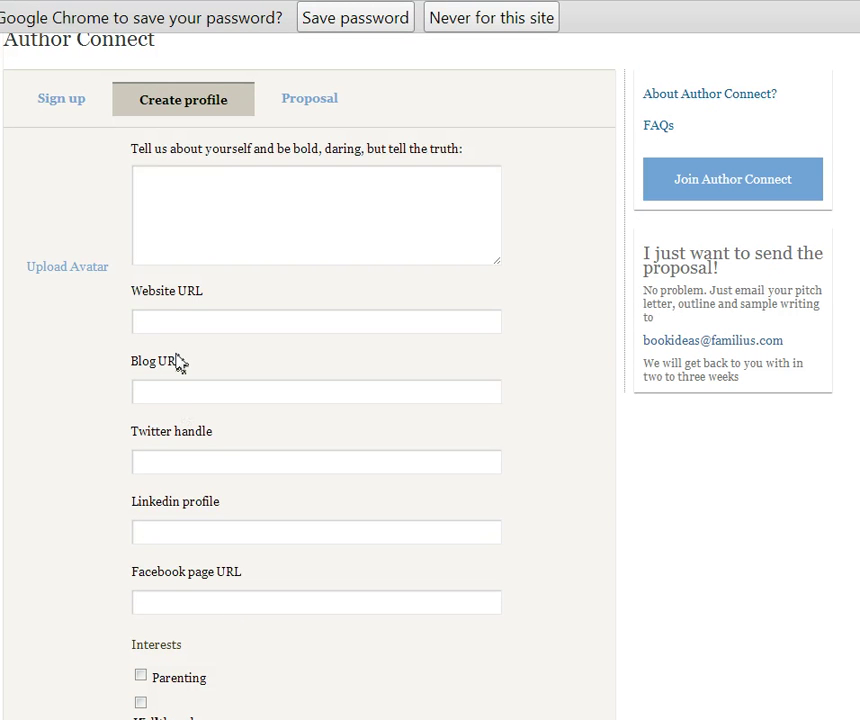
{"action": "scroll", "coordinate": [256, 530], "scroll_direction": "down", "scroll_amount": 3}
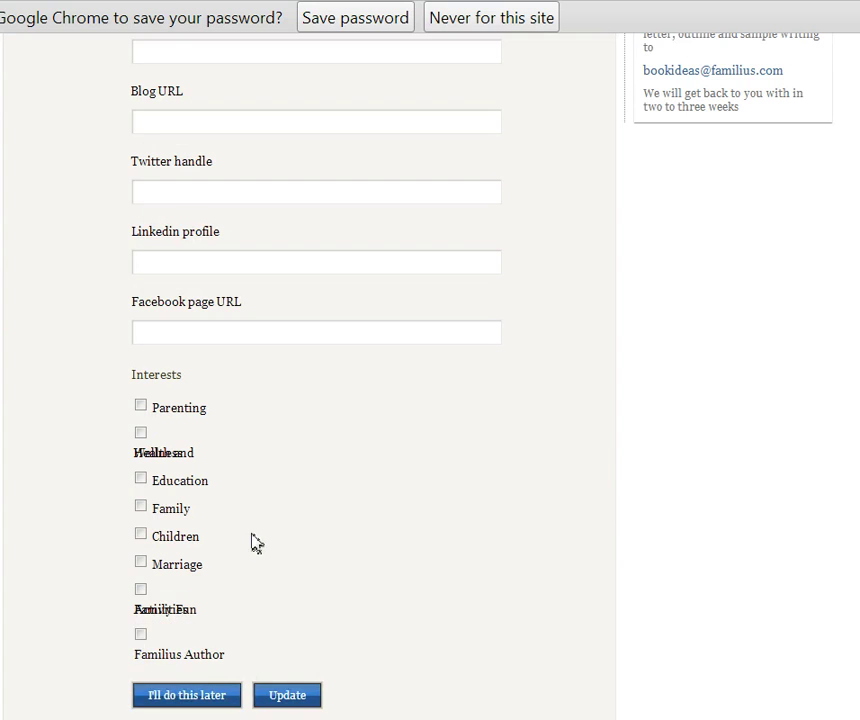
{"action": "scroll", "coordinate": [256, 535], "scroll_direction": "up", "scroll_amount": 4}
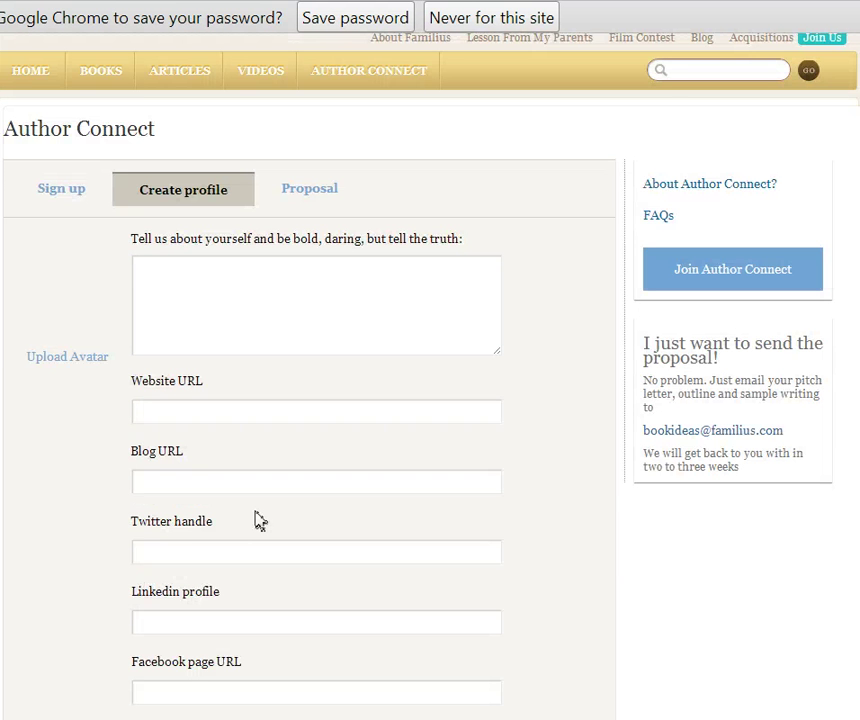
{"action": "scroll", "coordinate": [256, 520], "scroll_direction": "down", "scroll_amount": 4}
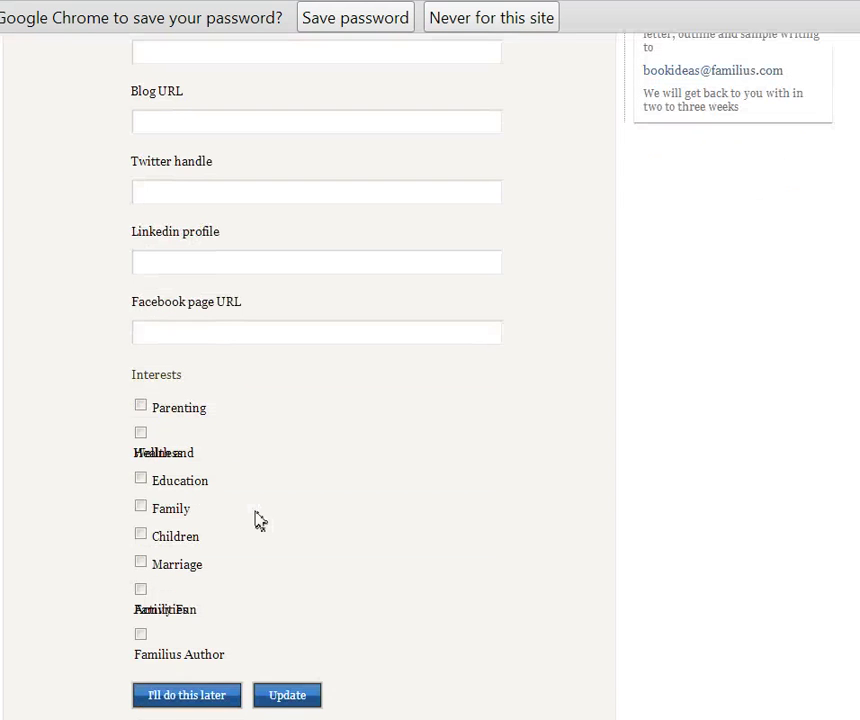